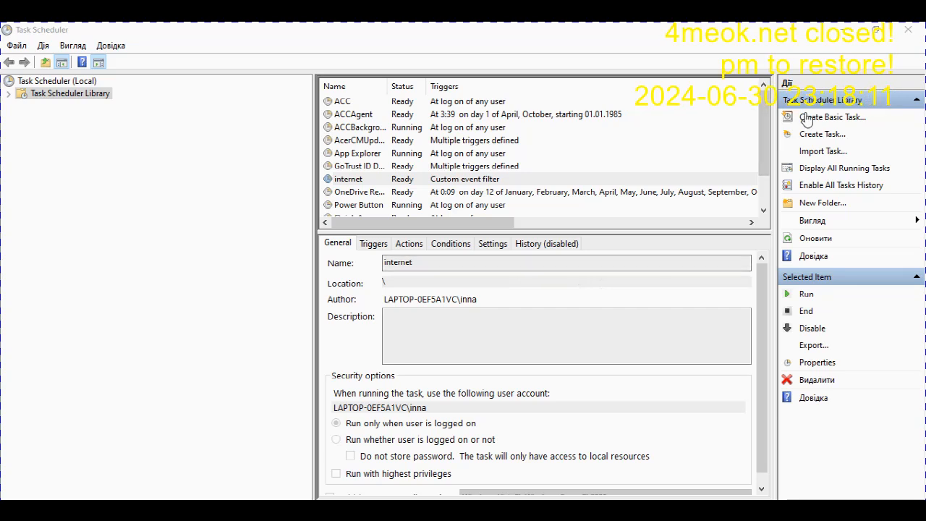
Step: Start a basic task named bnbnbnbnbn and set its trigger to When I log on
{"action": "left_click", "coordinate": [826, 118]}
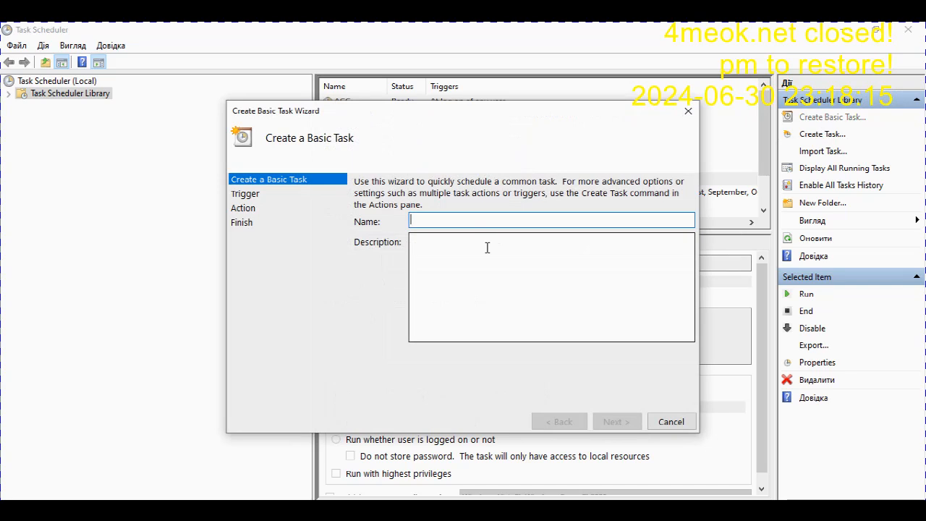
{"action": "type", "text": "bnbnbnbnbn"}
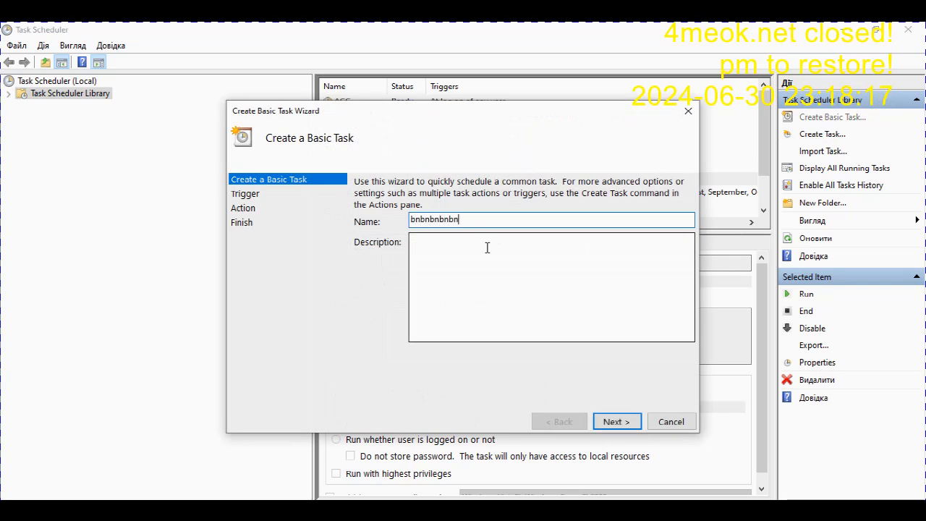
{"action": "left_click", "coordinate": [608, 420]}
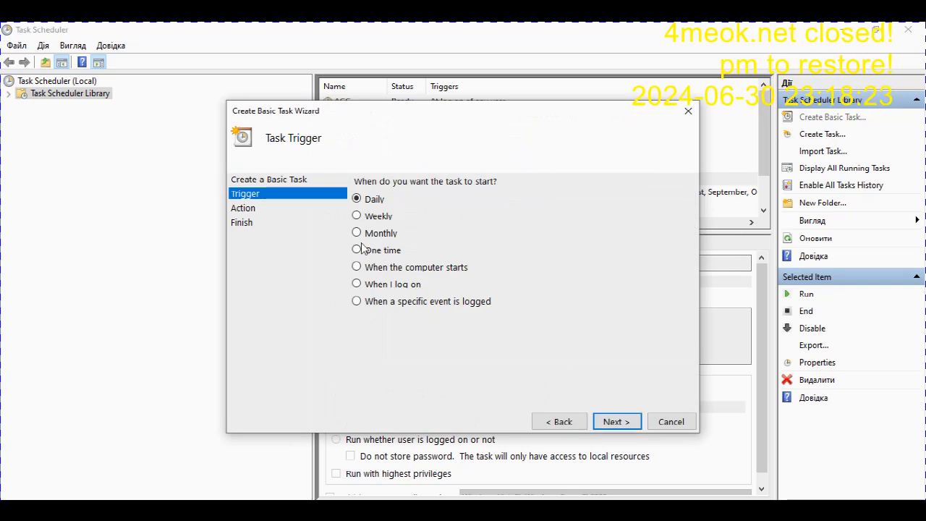
{"action": "left_click", "coordinate": [357, 285]}
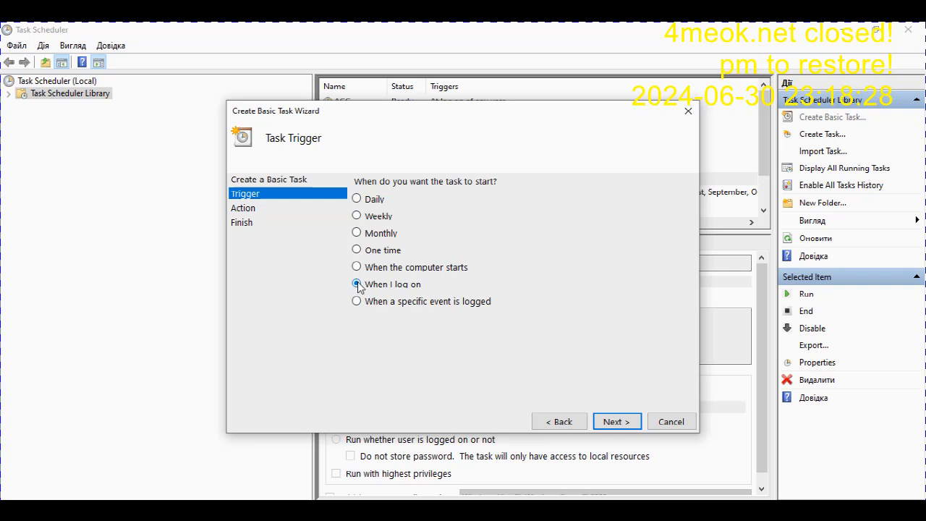
{"action": "left_click", "coordinate": [611, 422]}
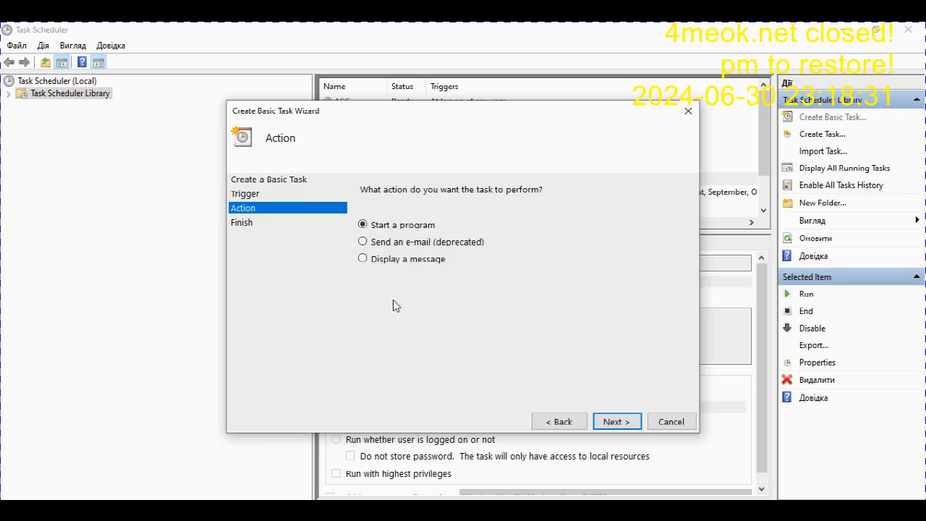
Step: Set the task's action to start the program vfxgdffghfghfghf.bat and finish creating the task
{"action": "left_click", "coordinate": [612, 422]}
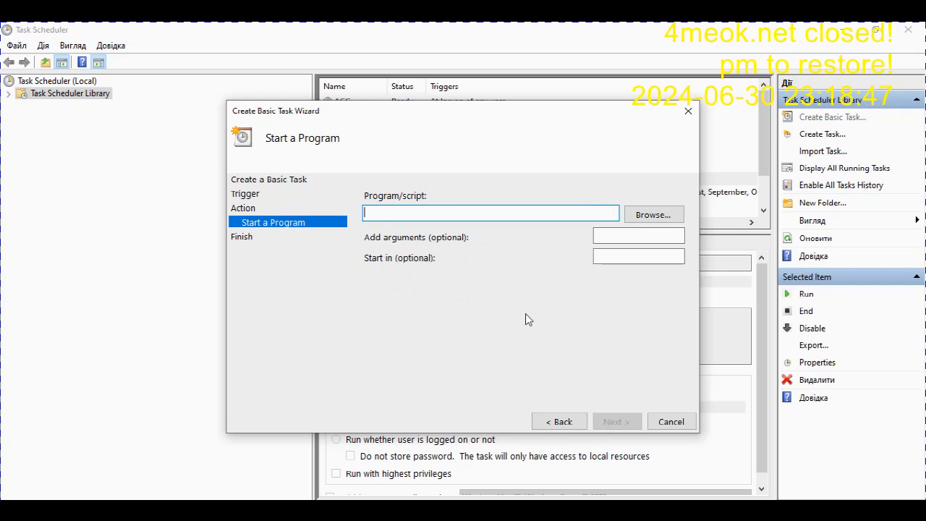
{"action": "type", "text": "vfxgdf"}
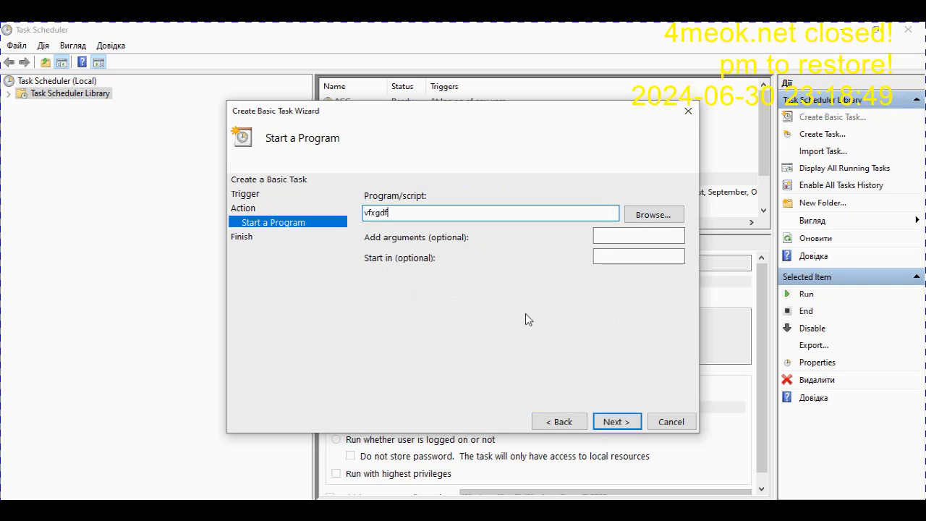
{"action": "type", "text": "fghfghfghf"}
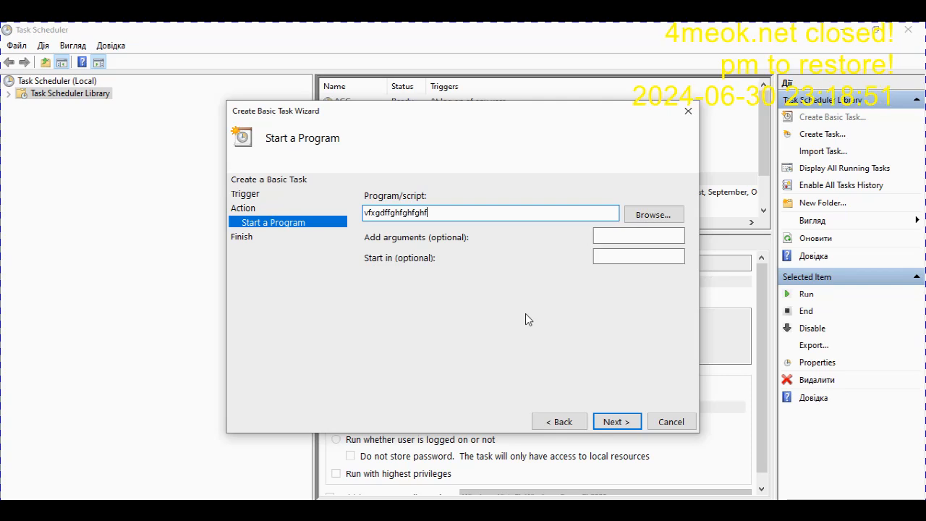
{"action": "type", "text": ".bat"}
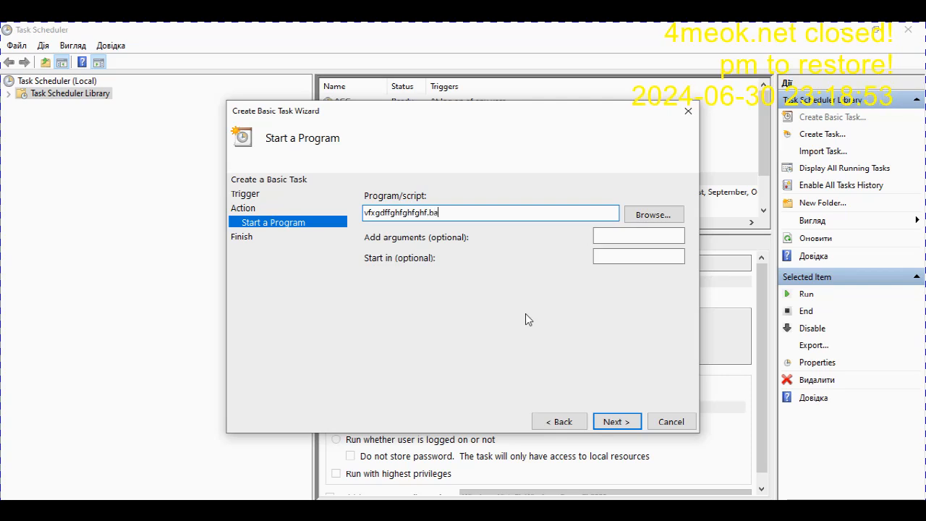
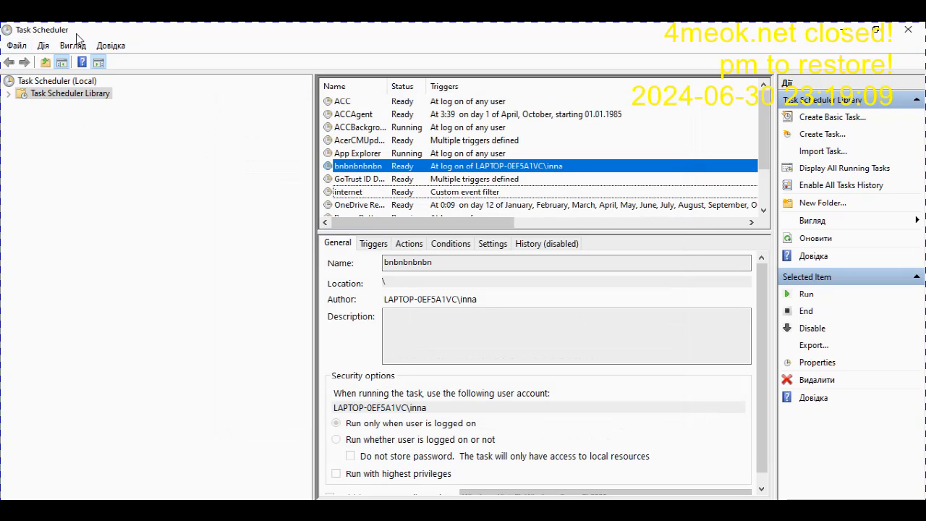
Step: Open the properties of the bnbnbnbnbn task and turn off stopping it if it runs longer than a set time
{"action": "double_click", "coordinate": [368, 167]}
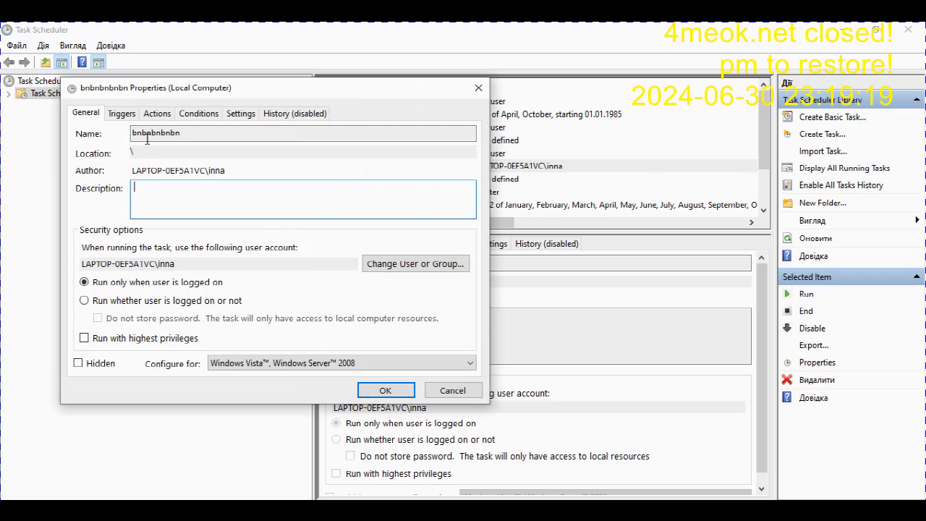
{"action": "left_click", "coordinate": [277, 115]}
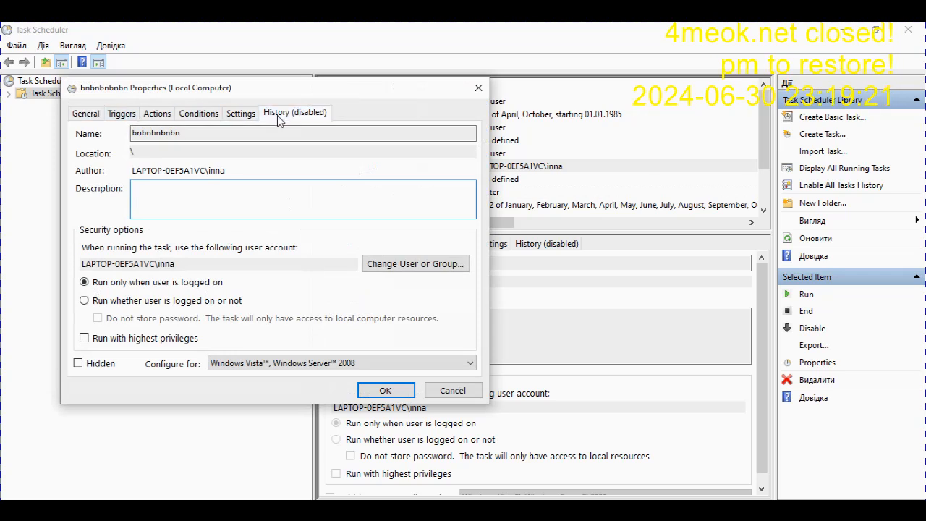
{"action": "left_click", "coordinate": [236, 115]}
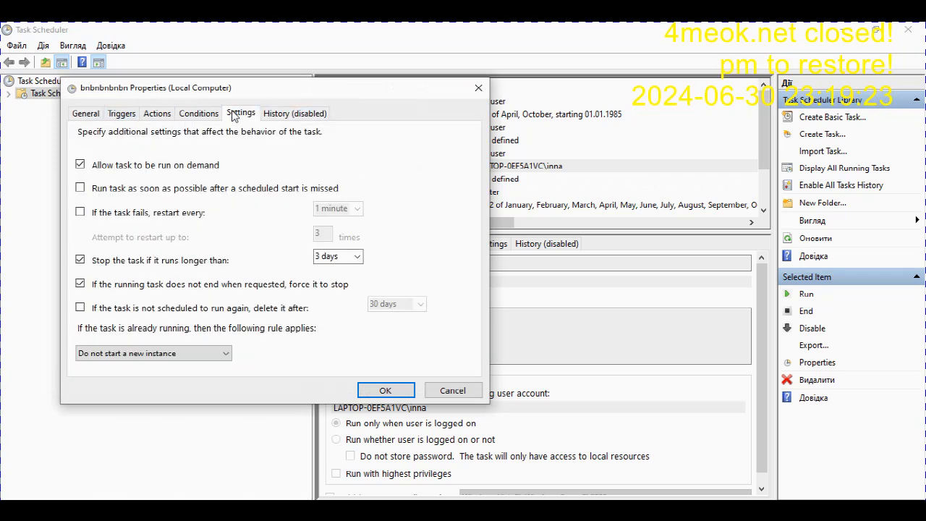
{"action": "left_click", "coordinate": [85, 262]}
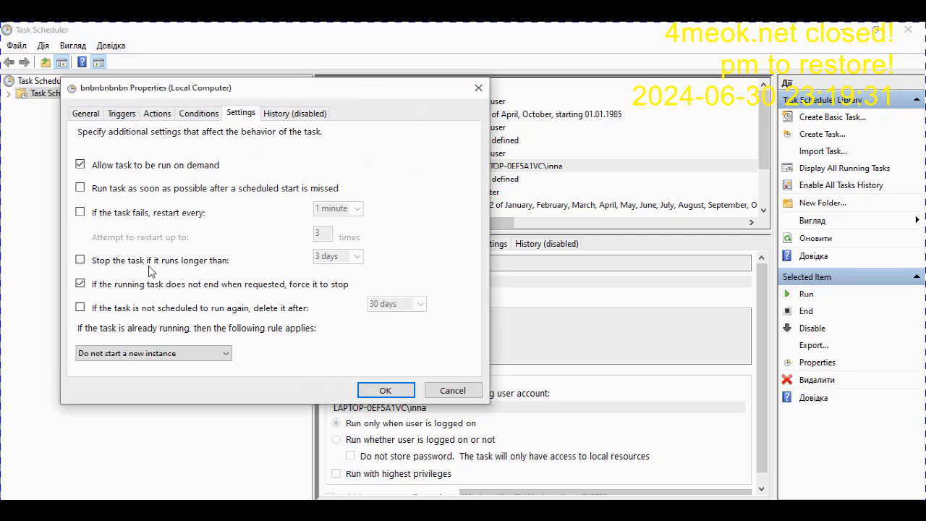
Step: Review the task's conditions, actions and triggers
{"action": "left_click", "coordinate": [204, 116]}
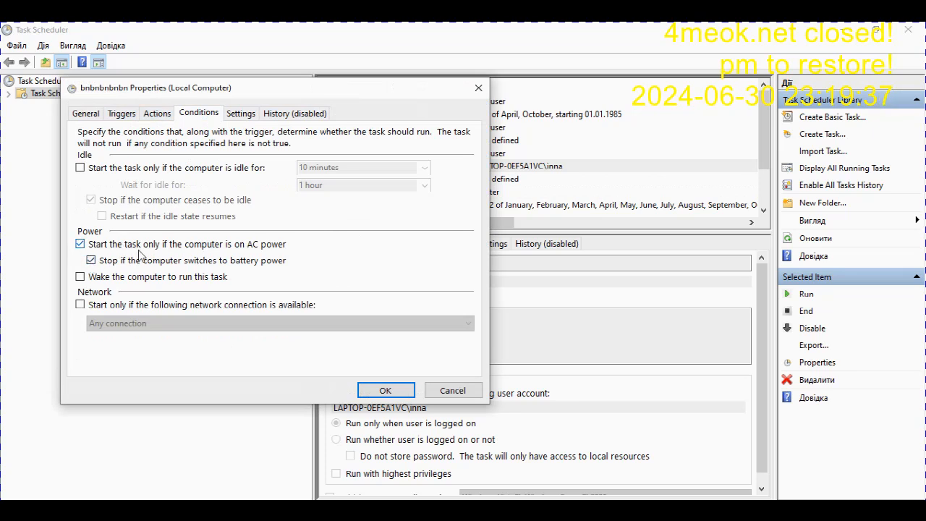
{"action": "left_click", "coordinate": [160, 117]}
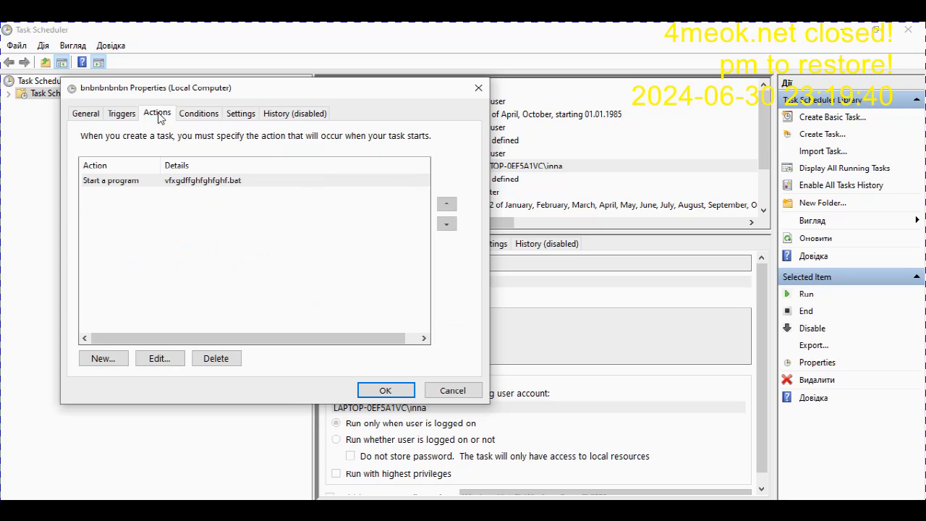
{"action": "left_click", "coordinate": [121, 116]}
{"action": "left_click", "coordinate": [156, 117]}
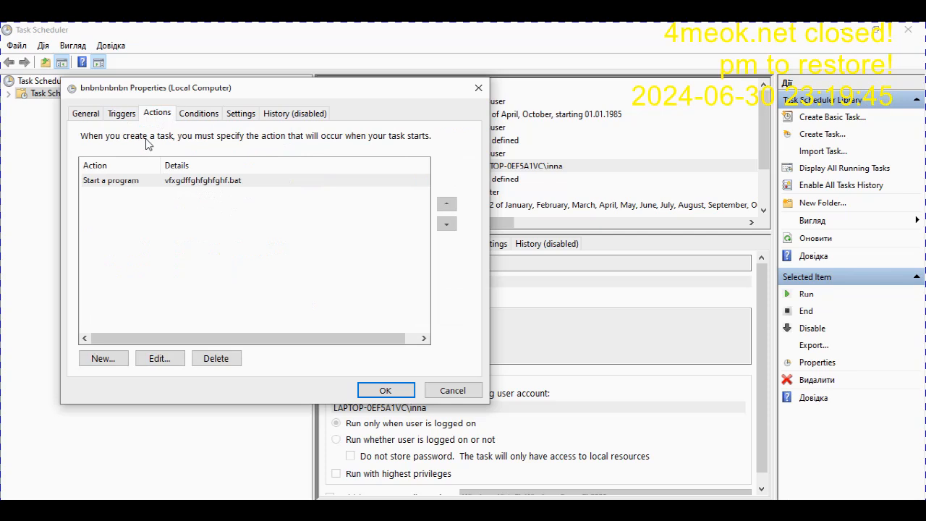
{"action": "left_click", "coordinate": [122, 116]}
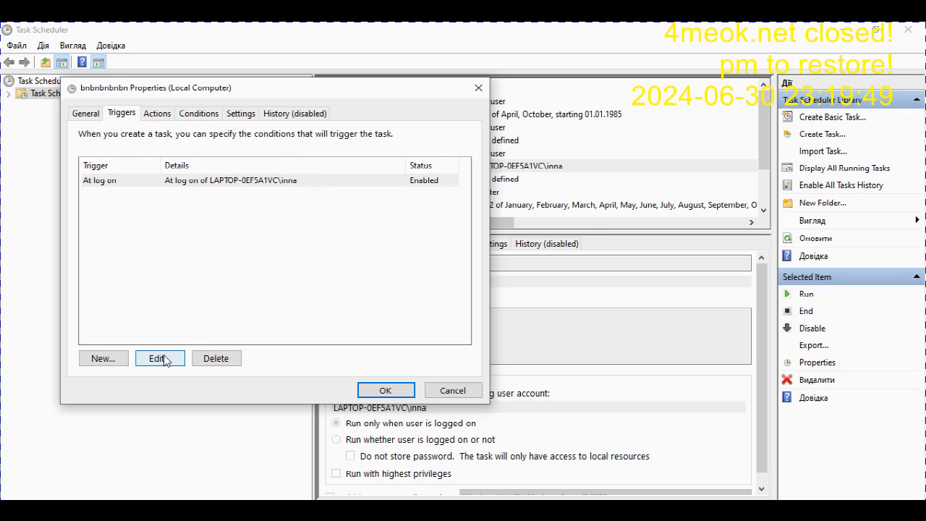
Step: Examine the start conditions offered for the existing At log on trigger and leave its editor without saving
{"action": "left_click", "coordinate": [215, 183]}
{"action": "double_click", "coordinate": [215, 182]}
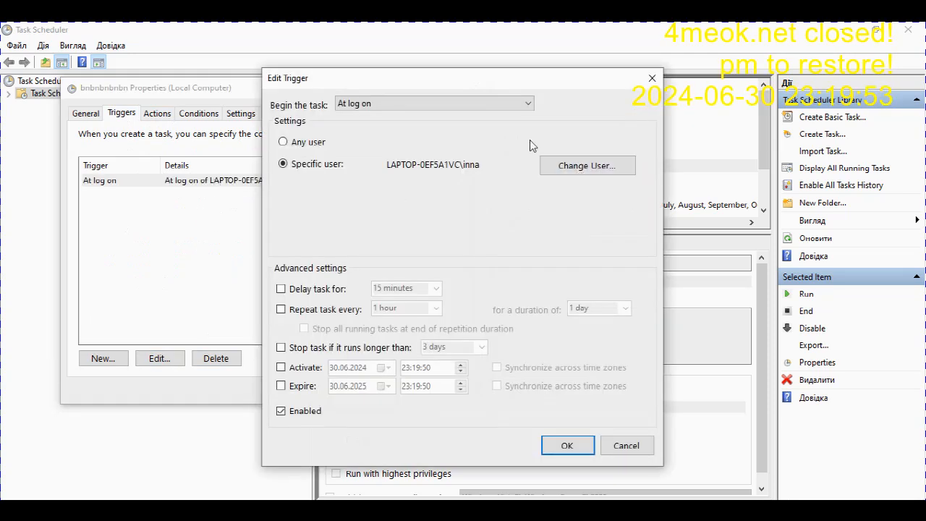
{"action": "left_click", "coordinate": [512, 107]}
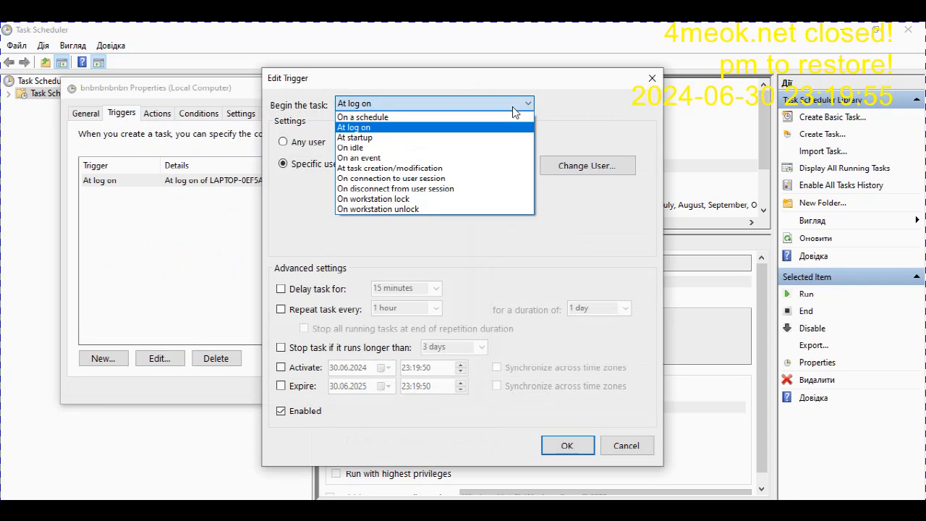
{"action": "left_click", "coordinate": [512, 106]}
{"action": "left_click", "coordinate": [512, 106]}
{"action": "left_click", "coordinate": [512, 106]}
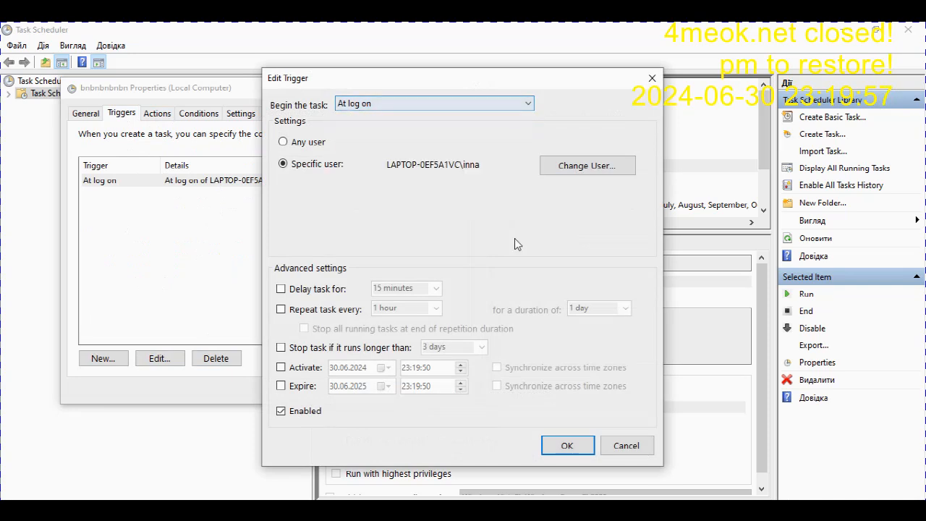
{"action": "left_click", "coordinate": [616, 445]}
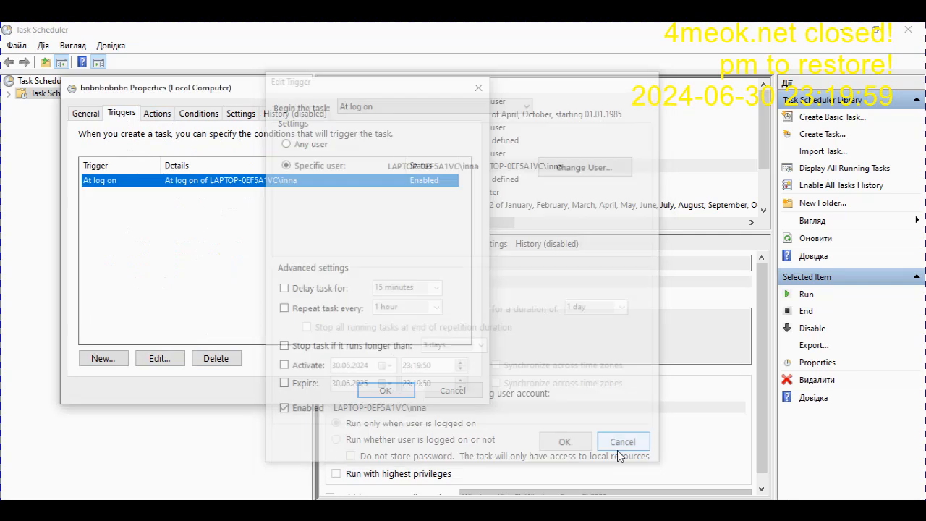
Step: Begin a new trigger for the task and try the At log on condition with a specific user and with any user
{"action": "left_click", "coordinate": [103, 359]}
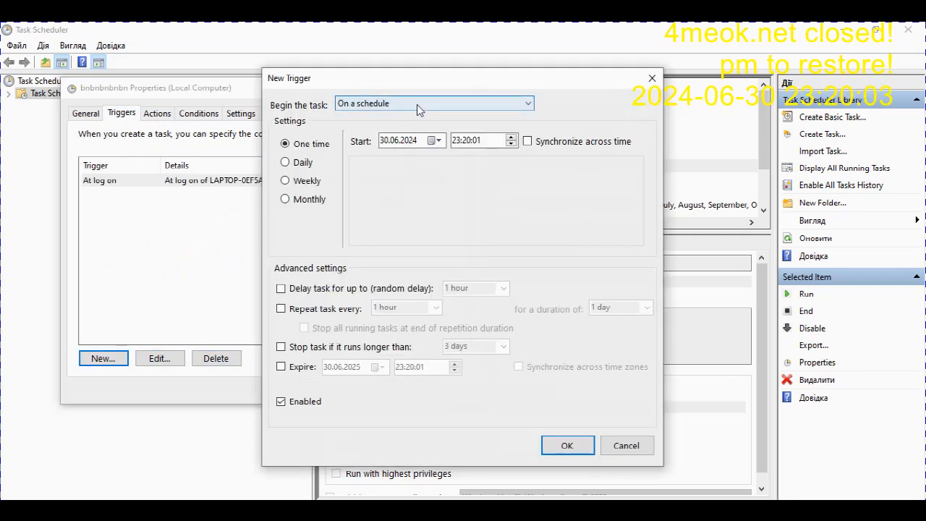
{"action": "left_click", "coordinate": [417, 104]}
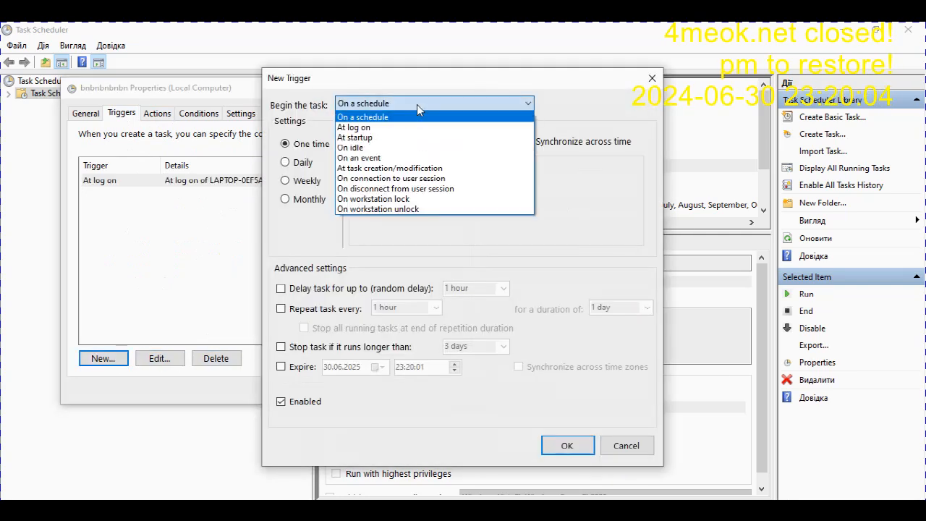
{"action": "left_click", "coordinate": [373, 127]}
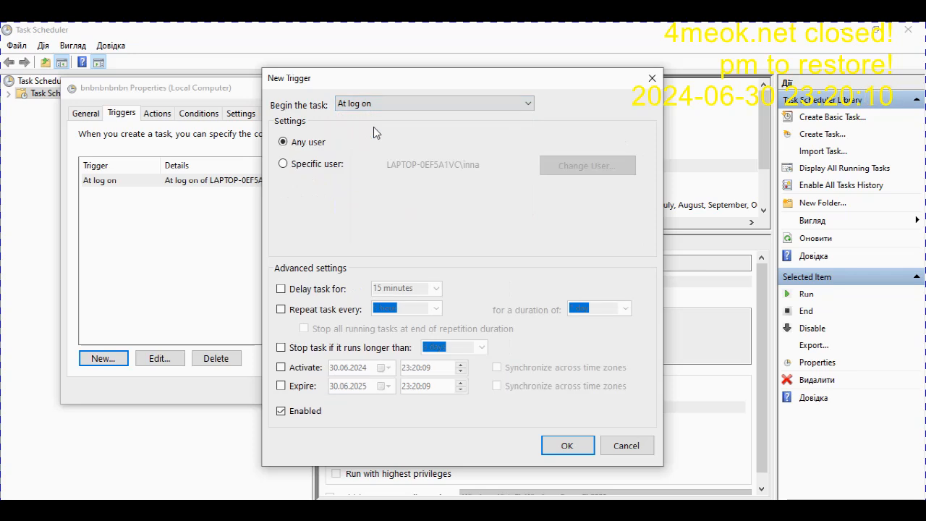
{"action": "left_click", "coordinate": [325, 164]}
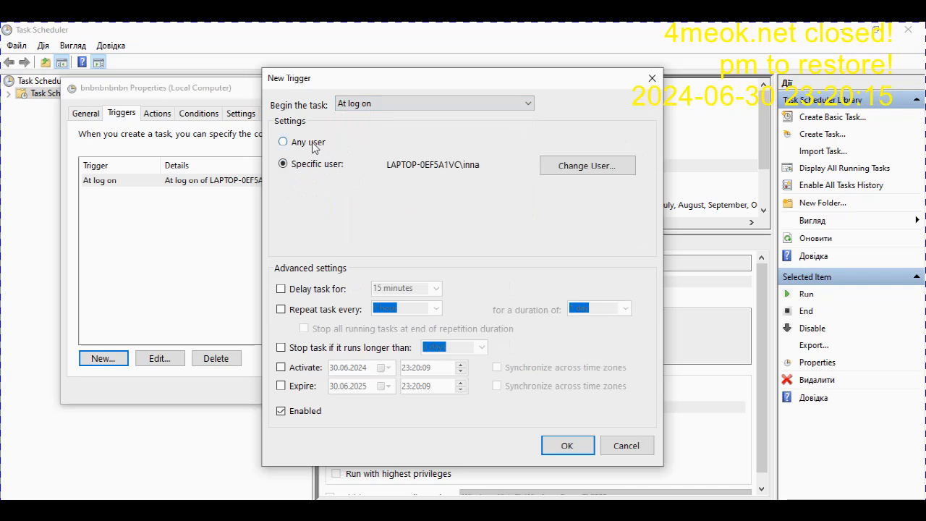
{"action": "left_click", "coordinate": [315, 145]}
Step: Try At task creation/modification for the new trigger, and set it to begin On an event with Custom settings
{"action": "left_click", "coordinate": [393, 102]}
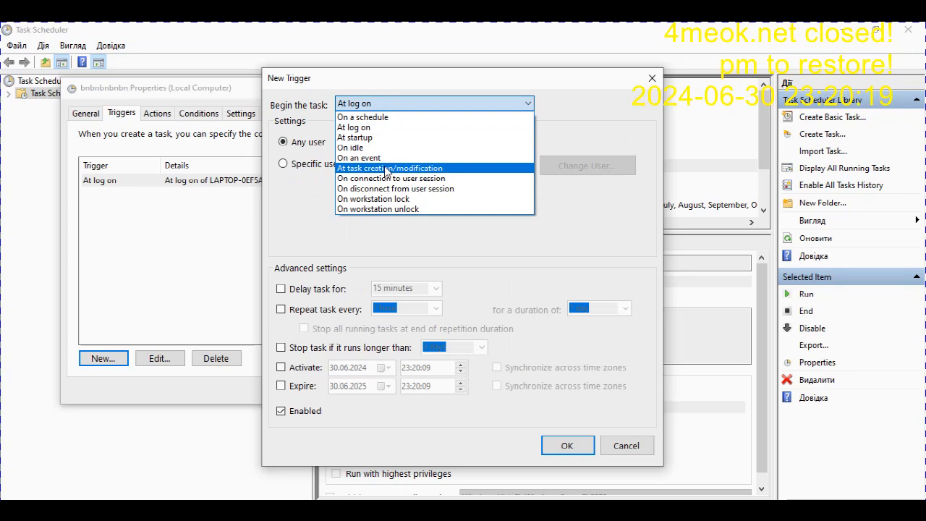
{"action": "left_click", "coordinate": [385, 169]}
{"action": "left_click", "coordinate": [405, 107]}
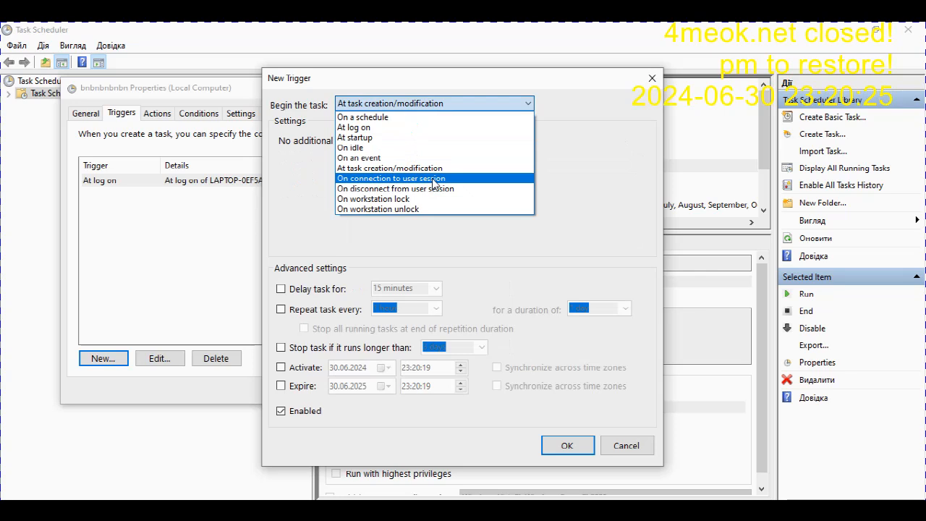
{"action": "left_click", "coordinate": [395, 157]}
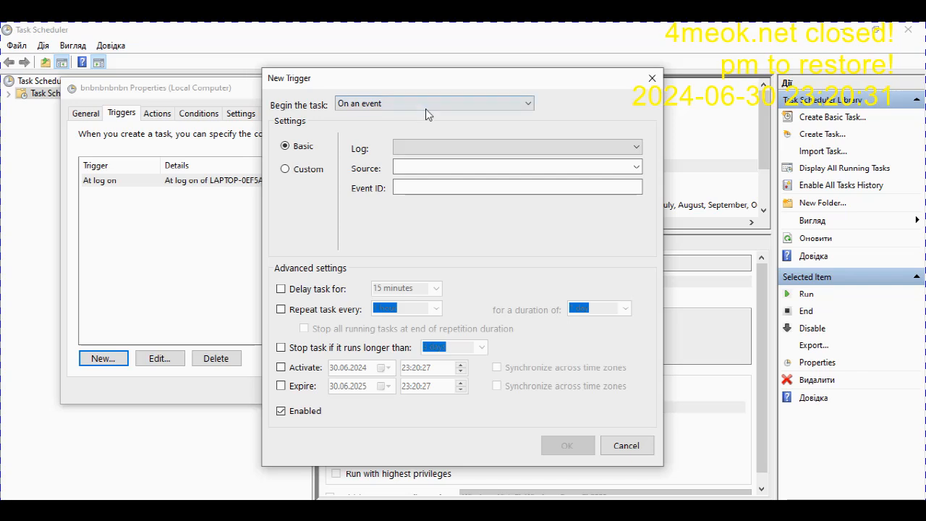
{"action": "left_click", "coordinate": [311, 168]}
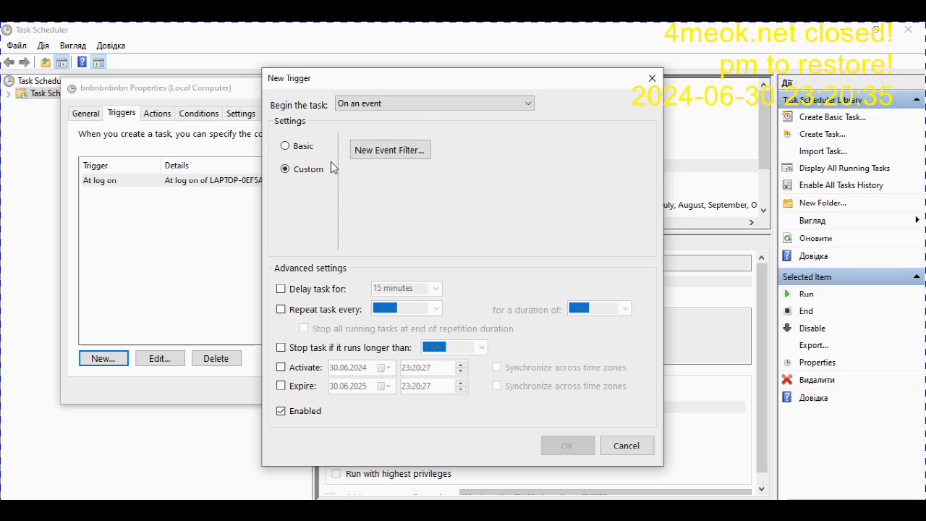
Step: Create a new event filter for Information-level events from the System log under Windows Logs
{"action": "left_click", "coordinate": [402, 153]}
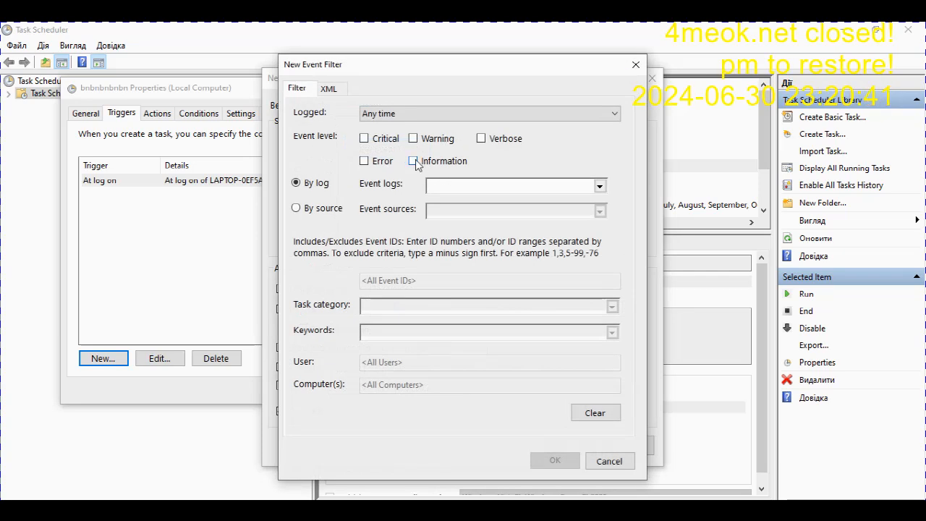
{"action": "left_click", "coordinate": [412, 161]}
{"action": "left_click", "coordinate": [599, 188]}
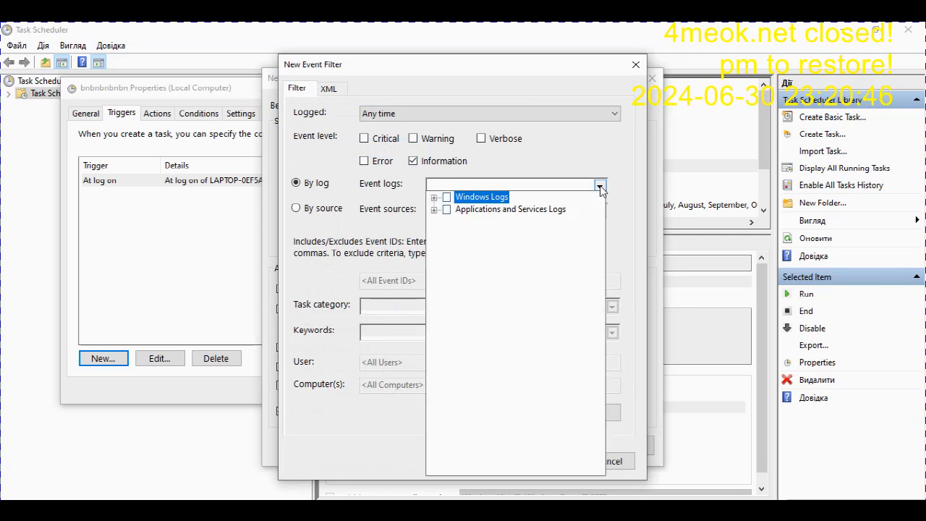
{"action": "left_click", "coordinate": [434, 210]}
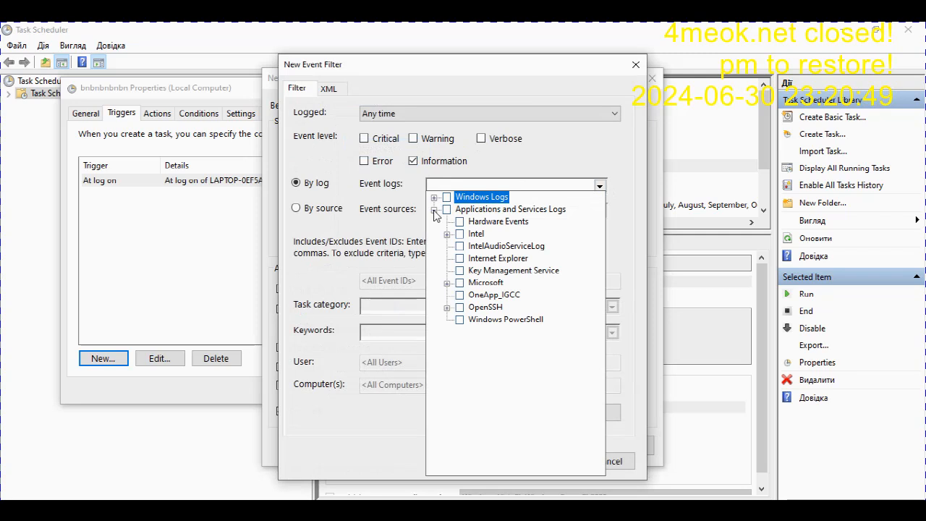
{"action": "left_click", "coordinate": [433, 210]}
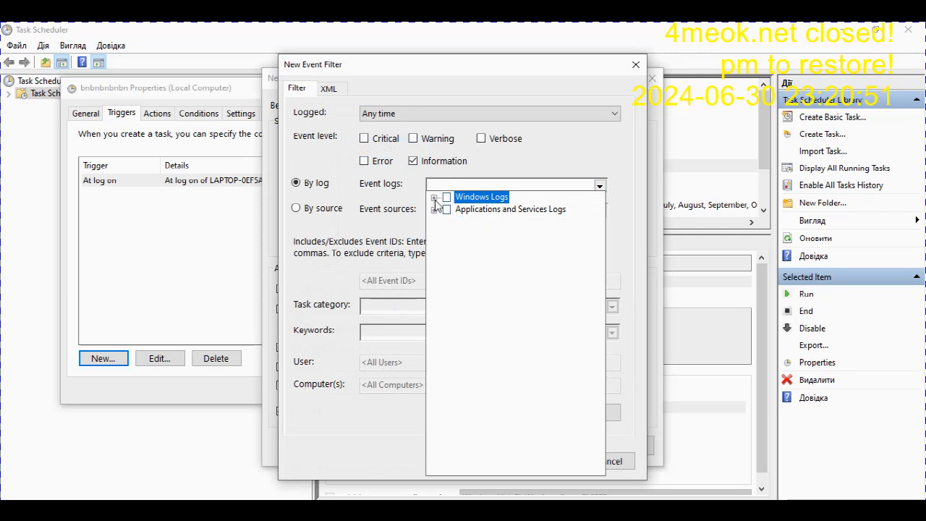
{"action": "left_click", "coordinate": [433, 198]}
{"action": "left_click", "coordinate": [434, 198]}
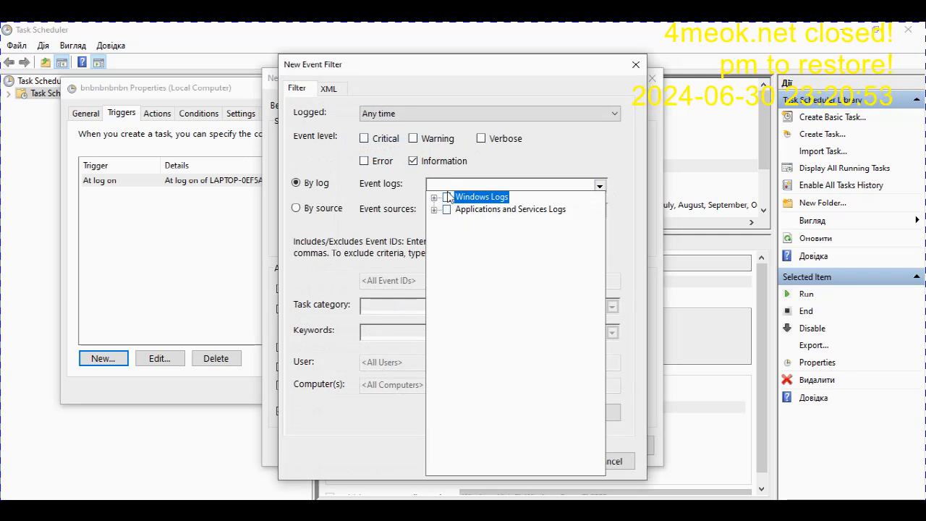
{"action": "left_click", "coordinate": [435, 198]}
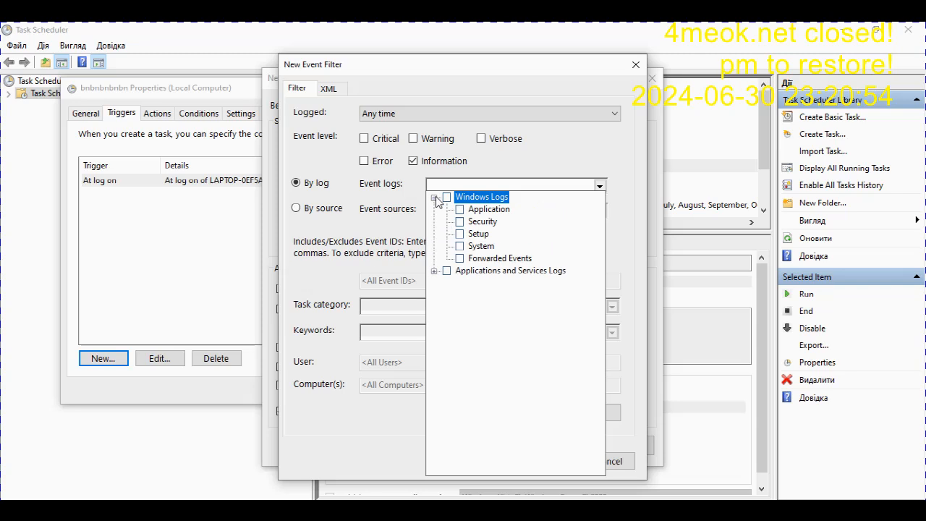
{"action": "left_click", "coordinate": [459, 246]}
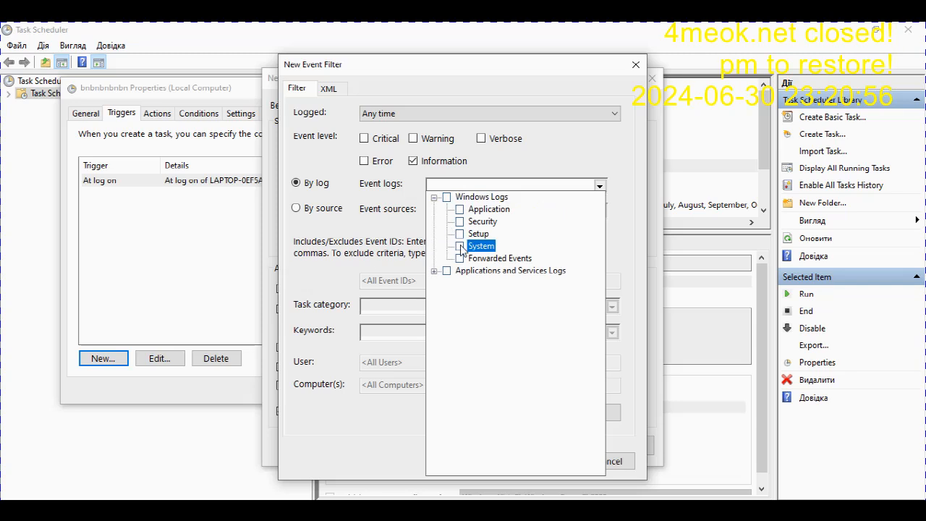
{"action": "left_click", "coordinate": [619, 236]}
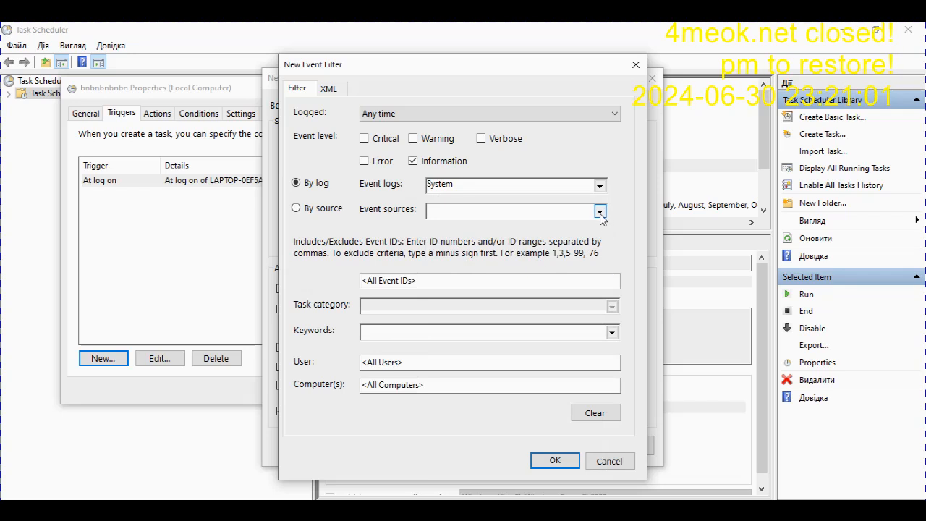
Step: Restrict the event filter to the Power-Troubleshooter event source
{"action": "left_click", "coordinate": [600, 211]}
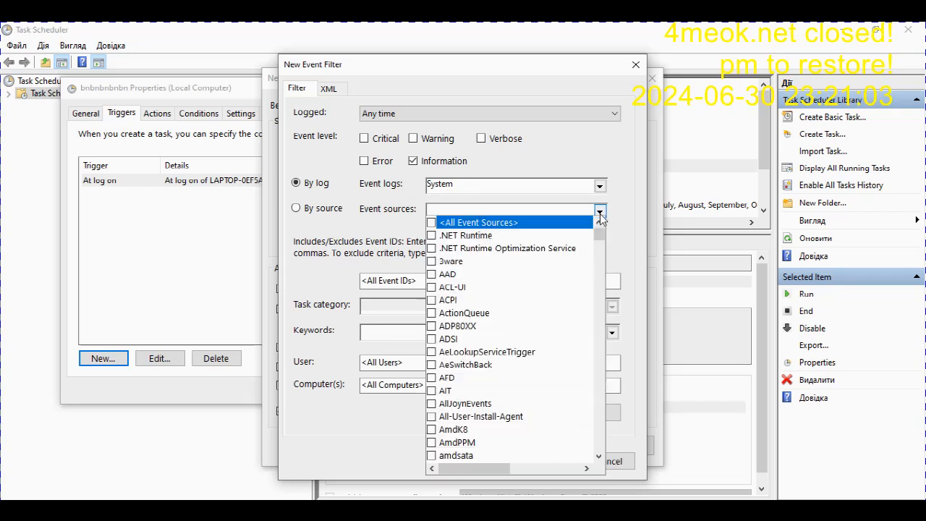
{"action": "left_click_drag", "start_coordinate": [600, 231], "coordinate": [598, 345]}
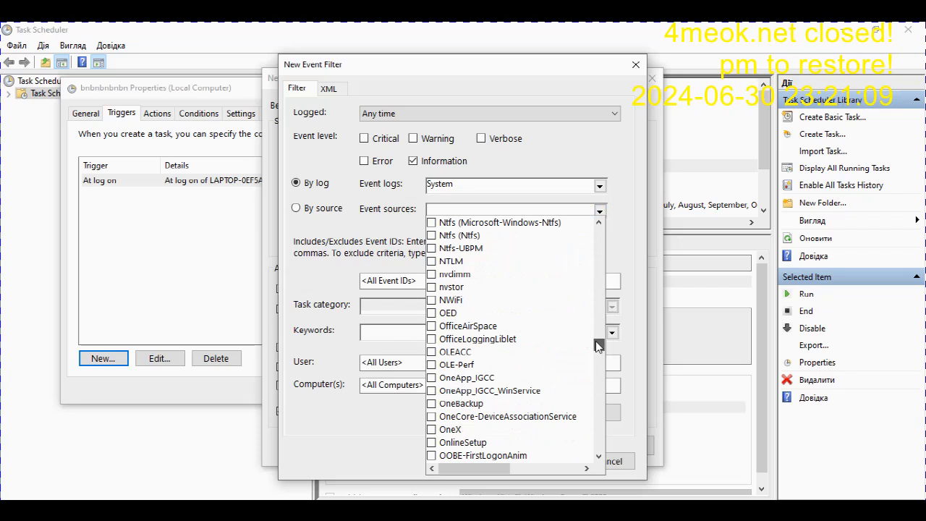
{"action": "left_click_drag", "start_coordinate": [595, 341], "coordinate": [598, 353]}
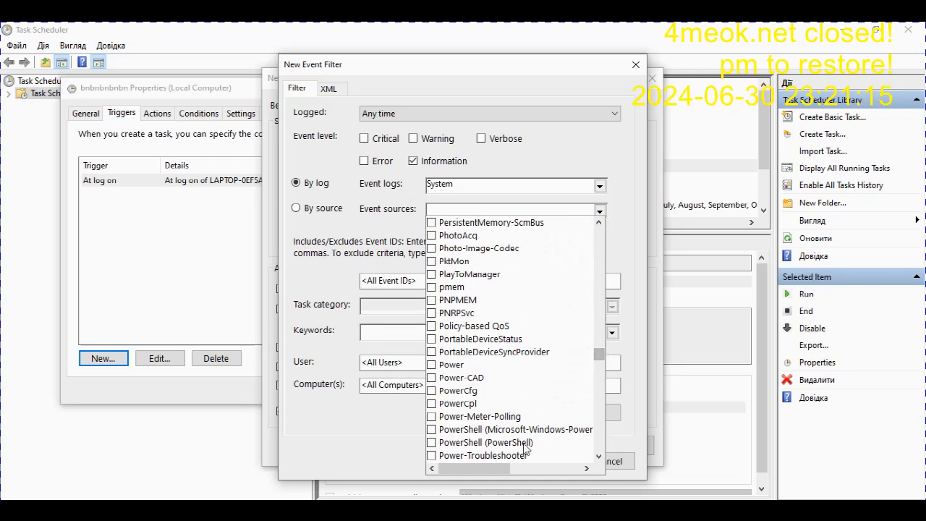
{"action": "left_click", "coordinate": [431, 456]}
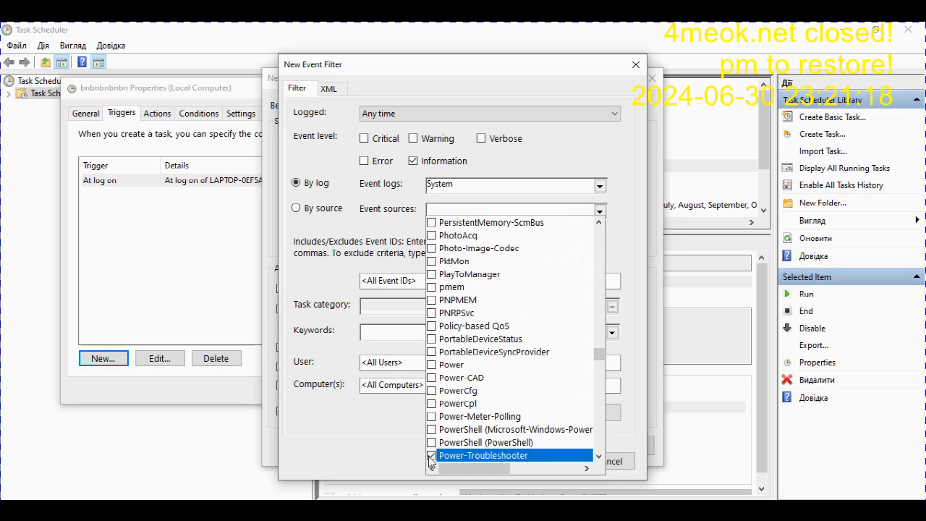
{"action": "left_click", "coordinate": [390, 434]}
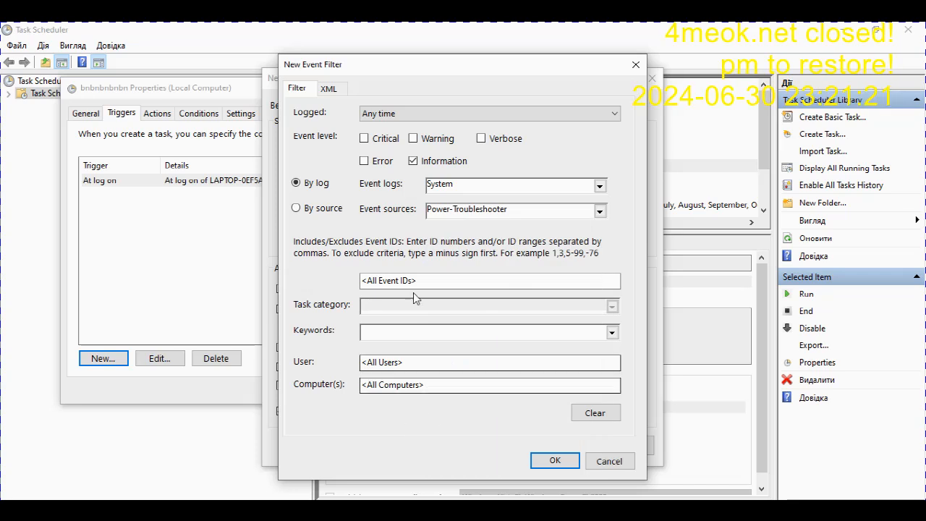
Step: Set the filter's event ID to 1, keep all users and computers, and save the filter and the new trigger
{"action": "left_click", "coordinate": [444, 277]}
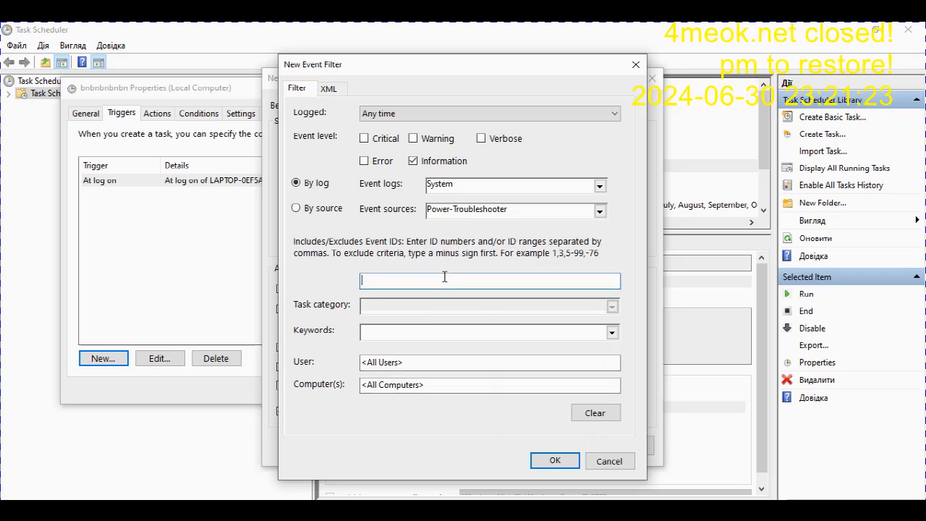
{"action": "type", "text": "1"}
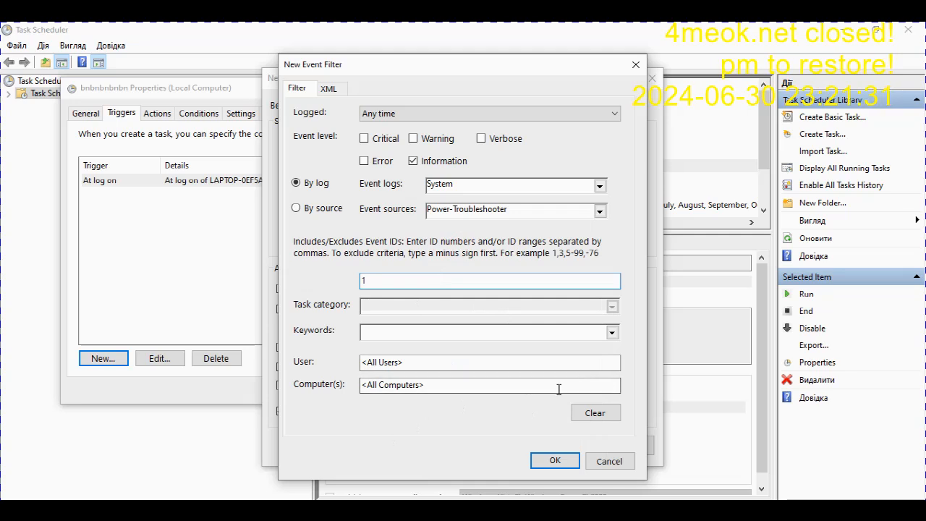
{"action": "left_click", "coordinate": [559, 365]}
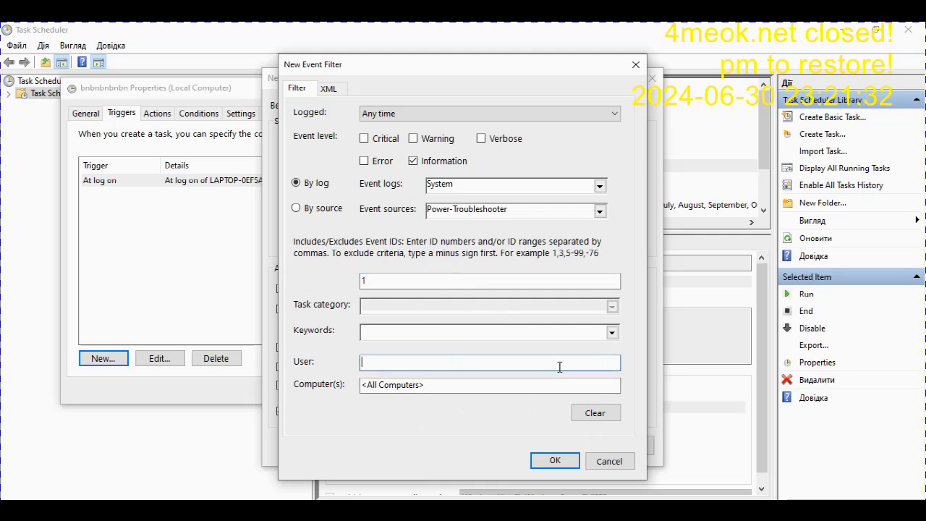
{"action": "left_click", "coordinate": [521, 387]}
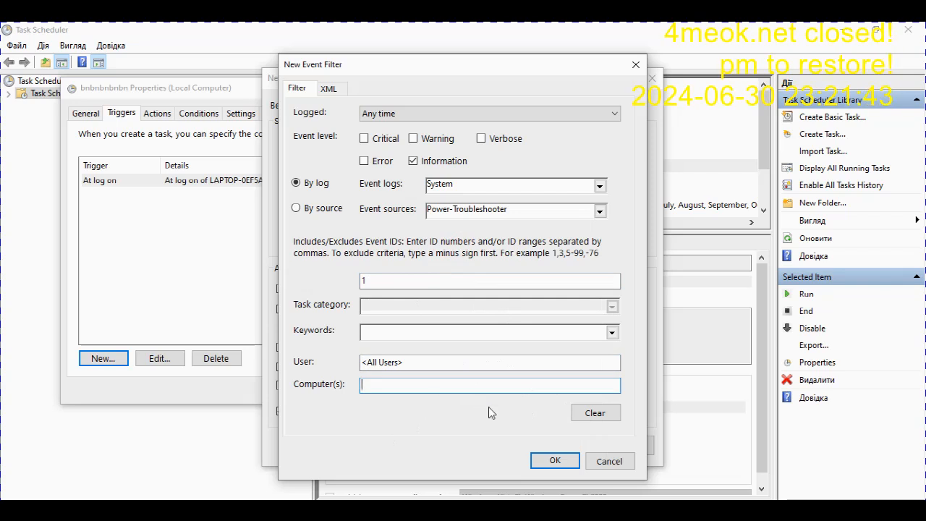
{"action": "left_click", "coordinate": [557, 462]}
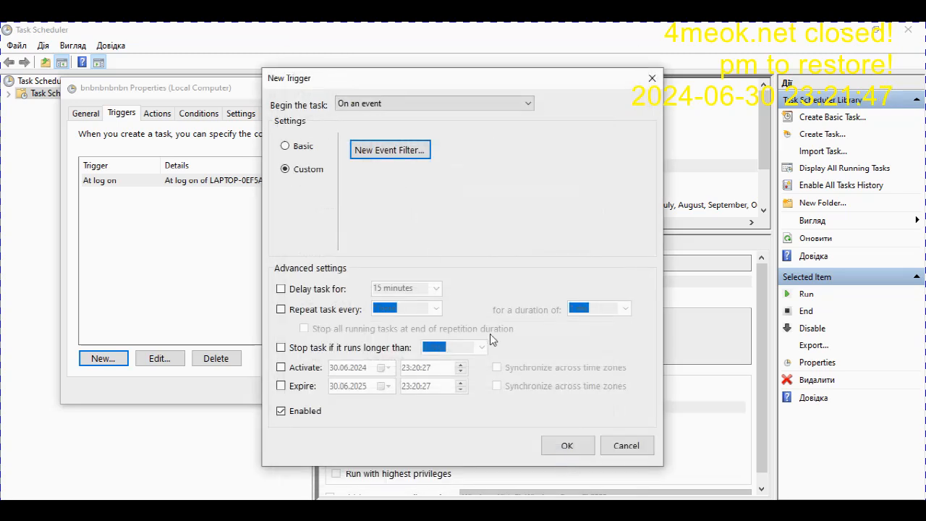
{"action": "left_click", "coordinate": [557, 445]}
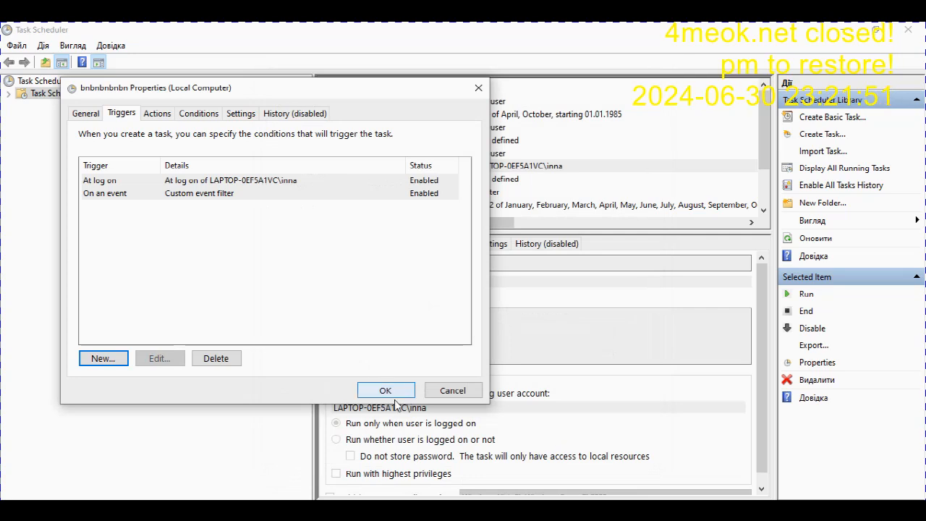
Step: Review the XML query of the new On an event trigger without changing it, and save the task's properties
{"action": "left_click", "coordinate": [223, 196], "text": "shift"}
{"action": "double_click", "coordinate": [221, 194]}
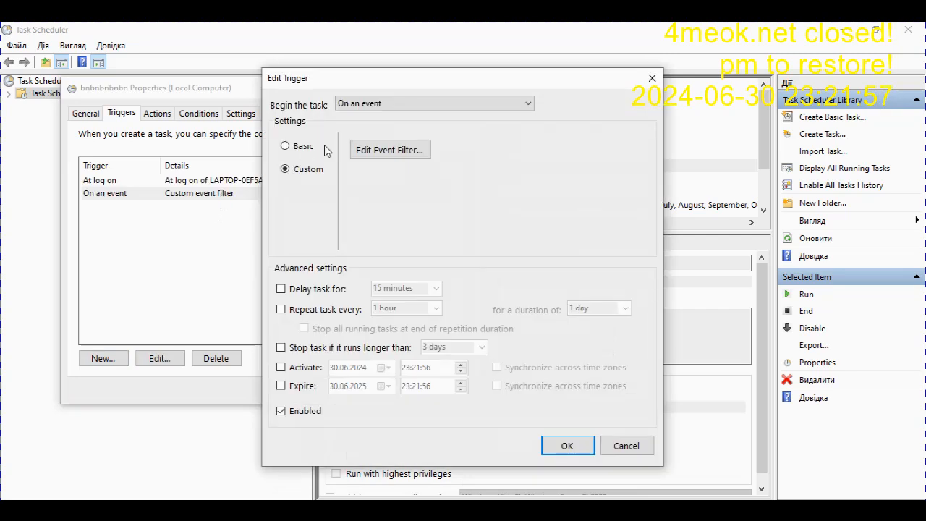
{"action": "left_click", "coordinate": [370, 157]}
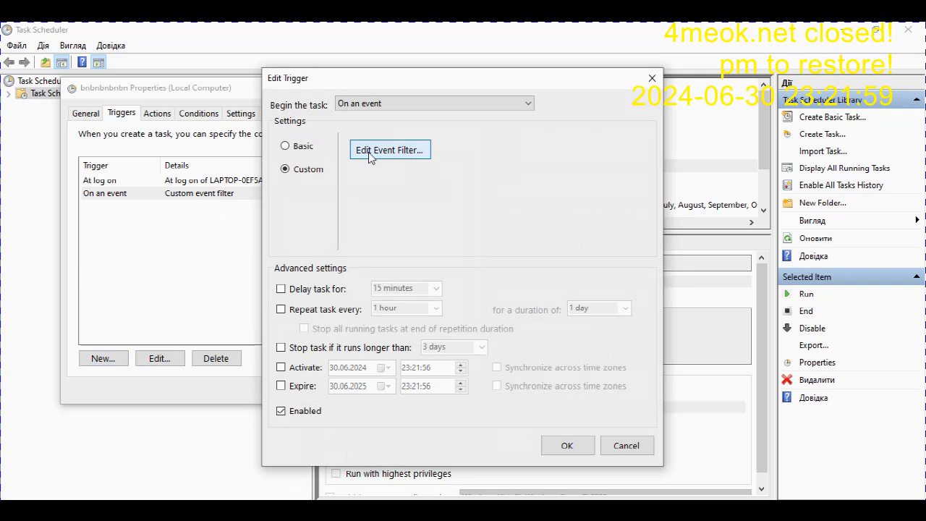
{"action": "left_click", "coordinate": [369, 153]}
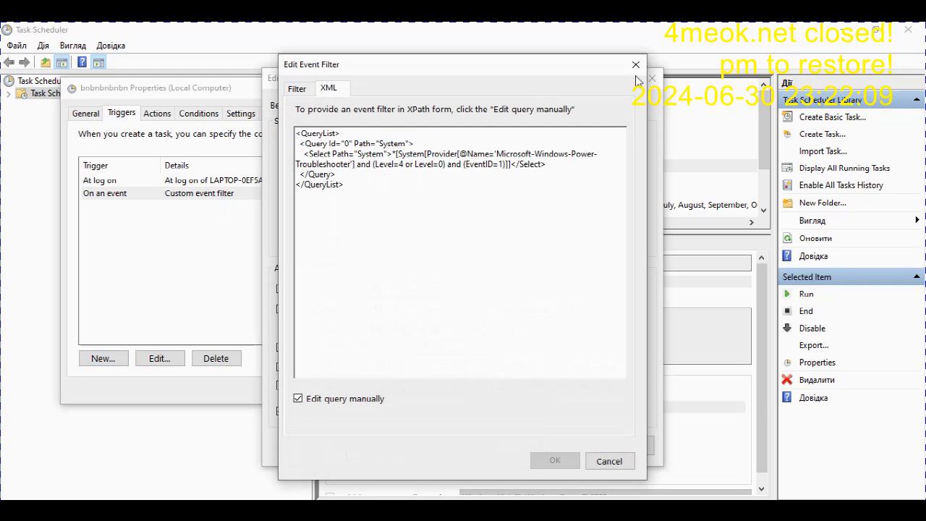
{"action": "left_click", "coordinate": [634, 71]}
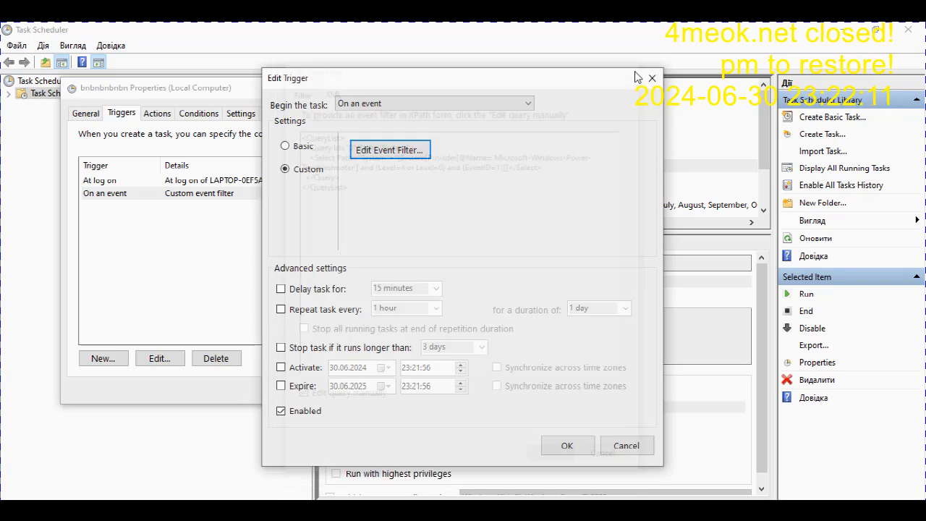
{"action": "left_click", "coordinate": [651, 77]}
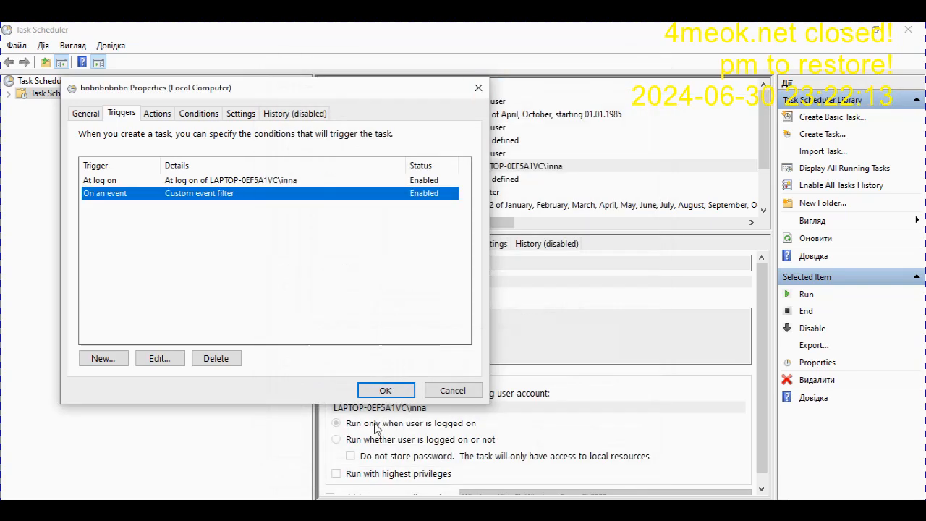
{"action": "left_click", "coordinate": [384, 389]}
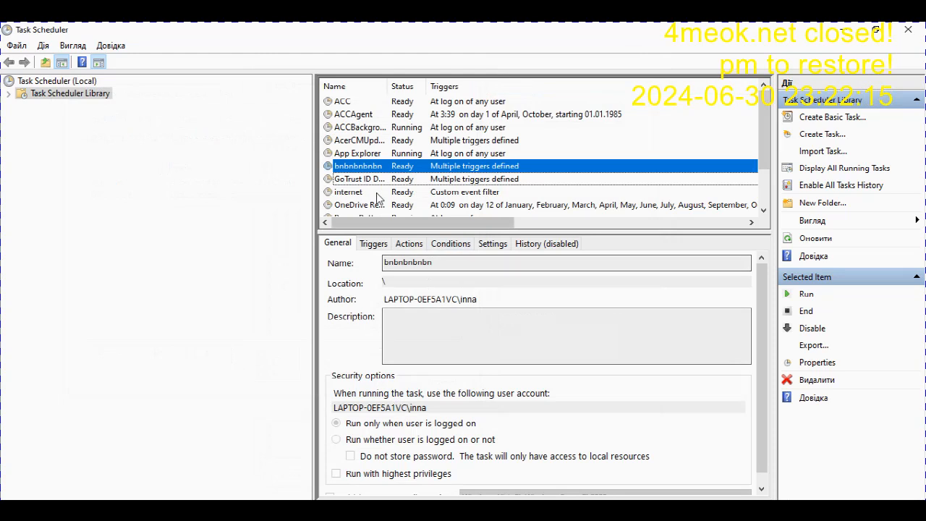
Step: Examine the custom event filter query in the existing internet task's trigger and close its properties without changes
{"action": "left_click", "coordinate": [351, 193]}
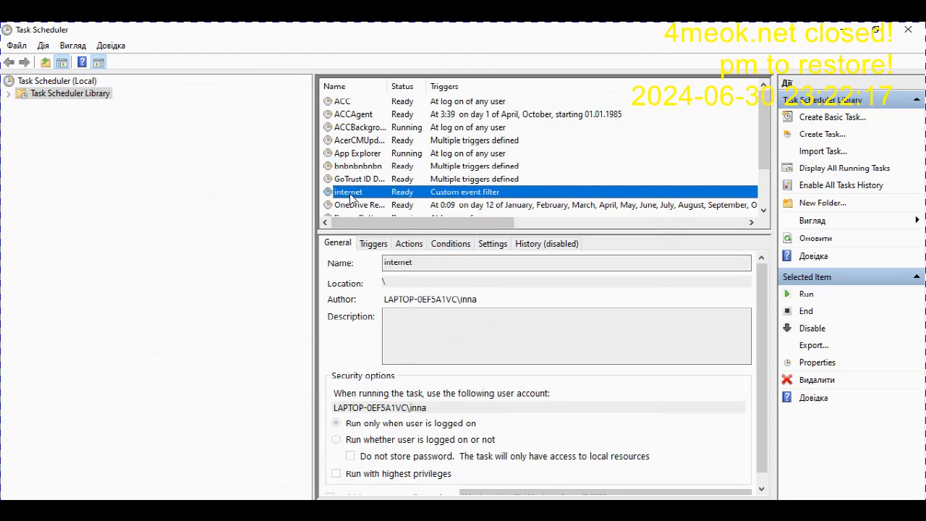
{"action": "double_click", "coordinate": [350, 194]}
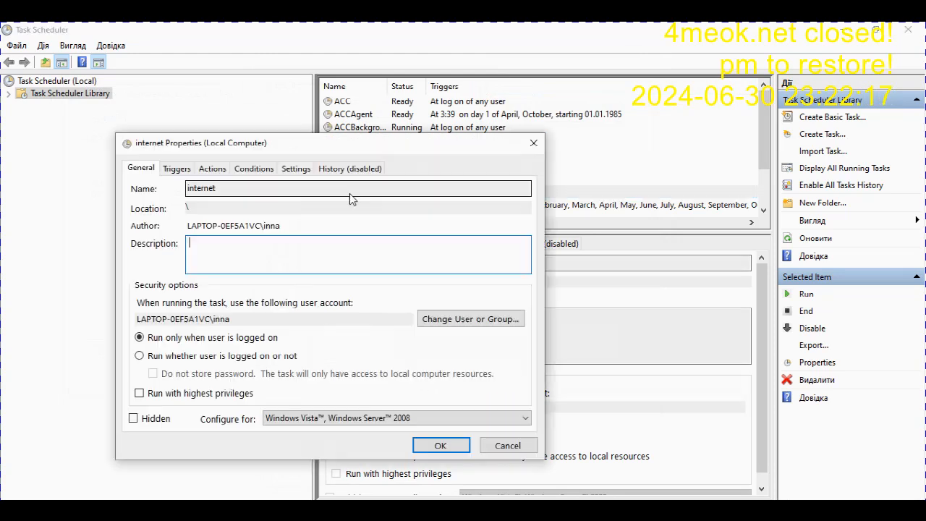
{"action": "left_click", "coordinate": [210, 170]}
{"action": "left_click", "coordinate": [181, 170]}
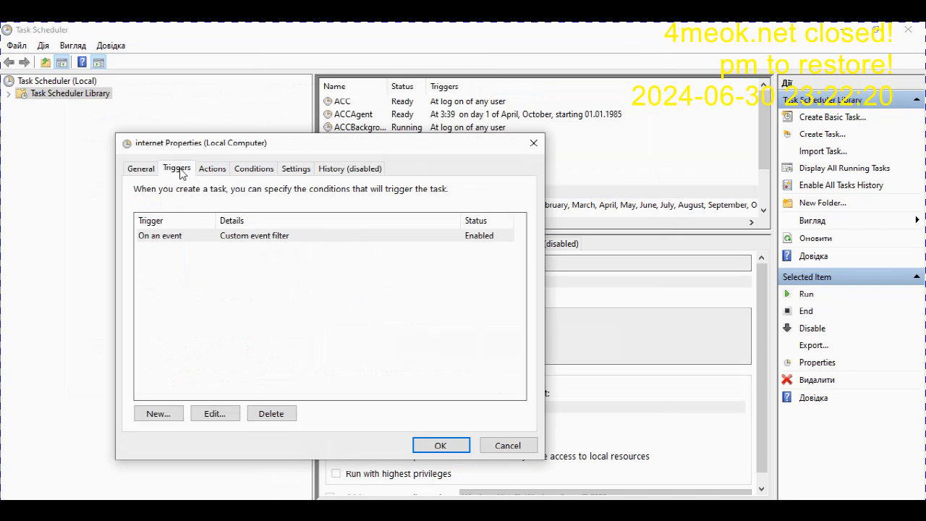
{"action": "double_click", "coordinate": [208, 233]}
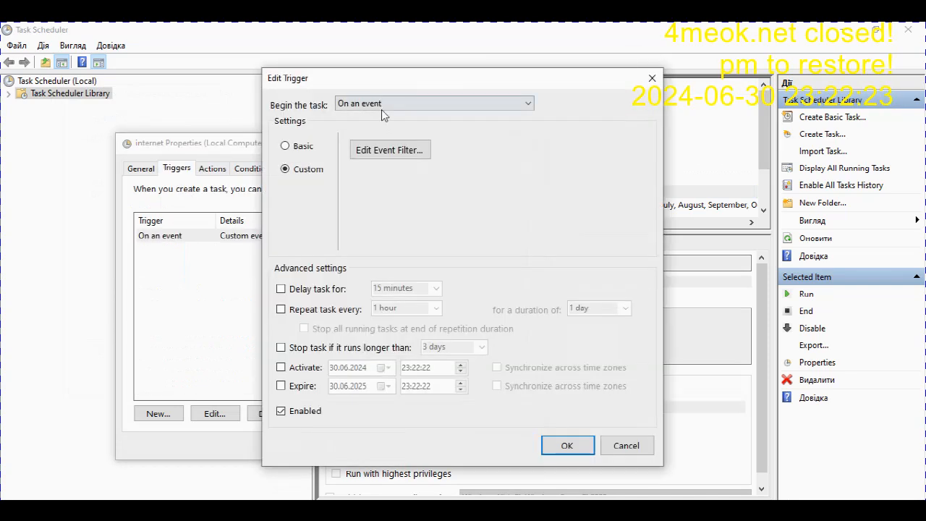
{"action": "left_click", "coordinate": [392, 150]}
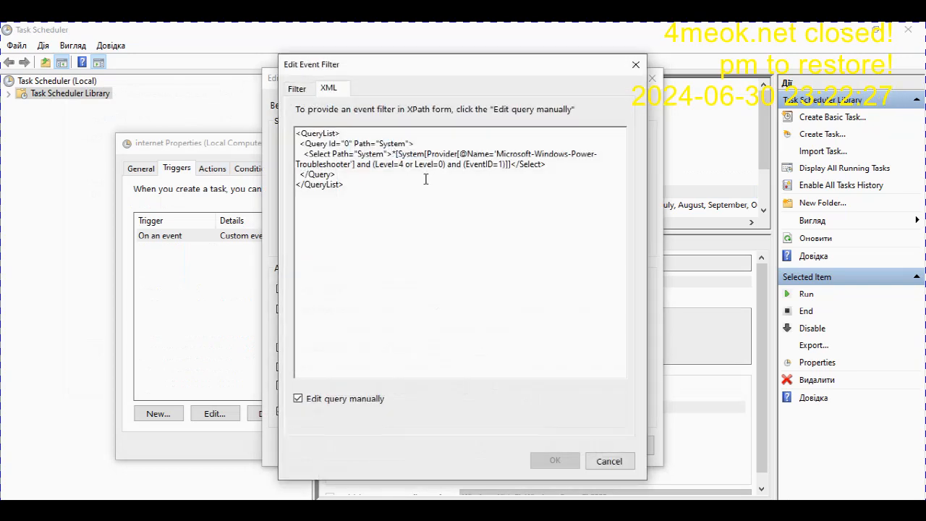
{"action": "left_click", "coordinate": [633, 68]}
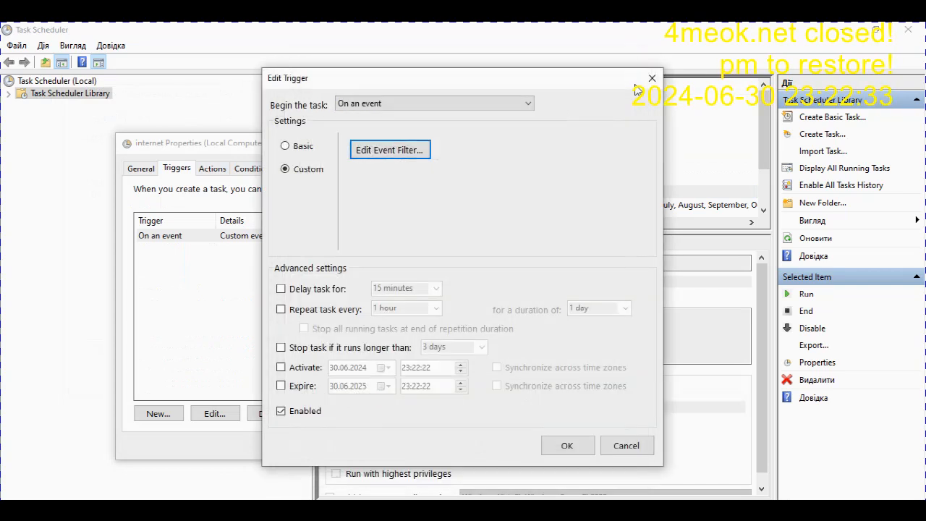
{"action": "left_click", "coordinate": [651, 77]}
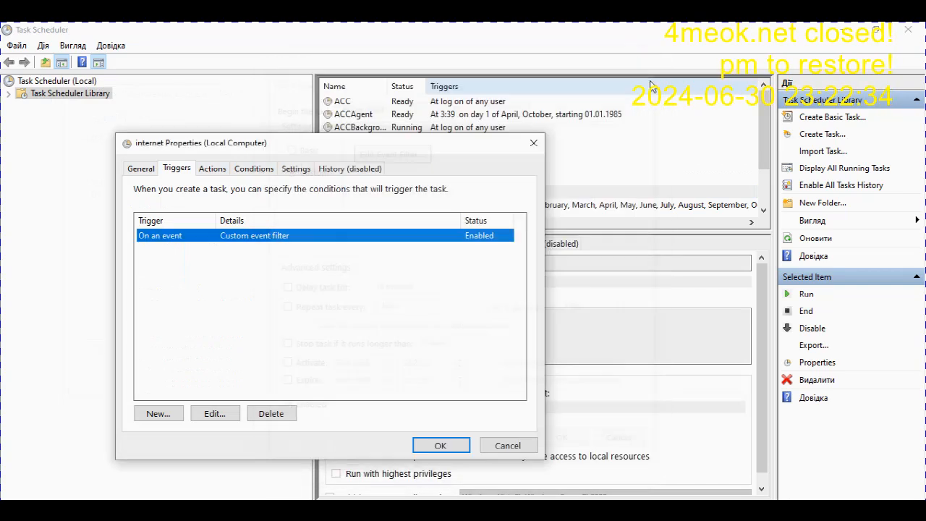
{"action": "left_click", "coordinate": [532, 143]}
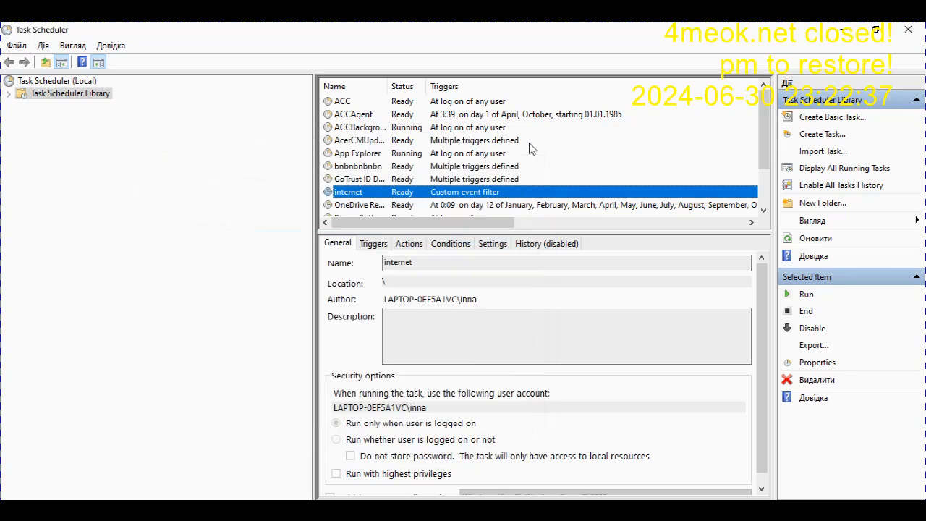